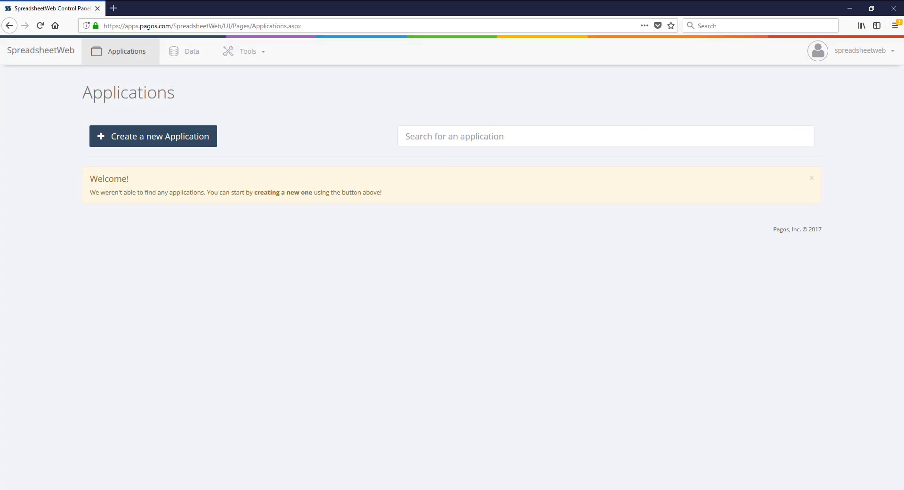
# - Start a data import with the data map named Dashboard Data and the data set named HR Data
pyautogui.click(233, 56)
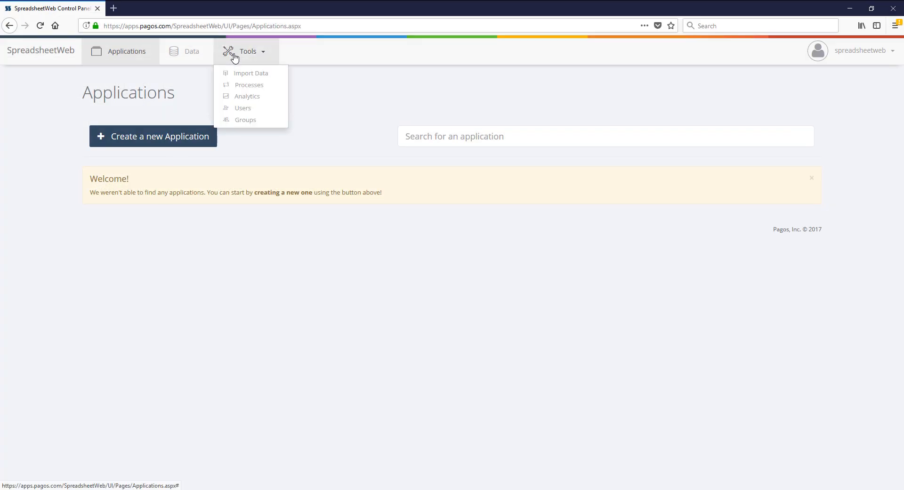
pyautogui.click(237, 74)
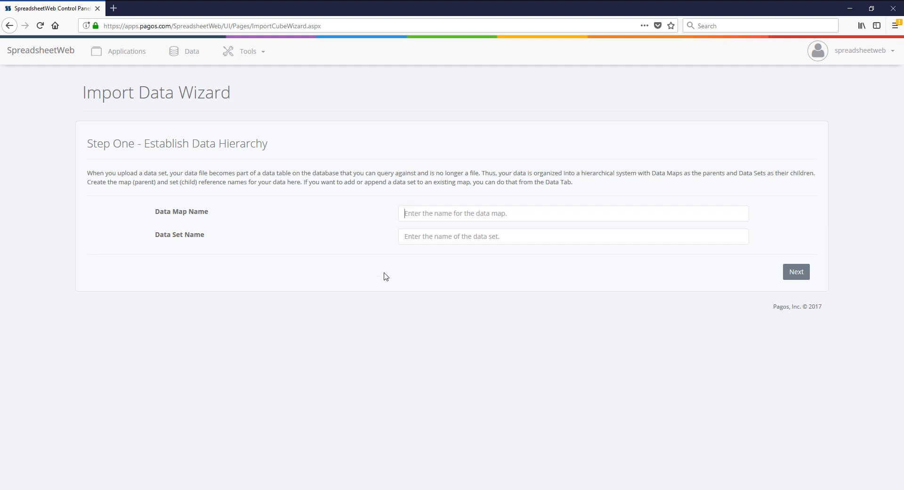
pyautogui.write('Dashboar')
pyautogui.write('d Data')
pyautogui.write('HR')
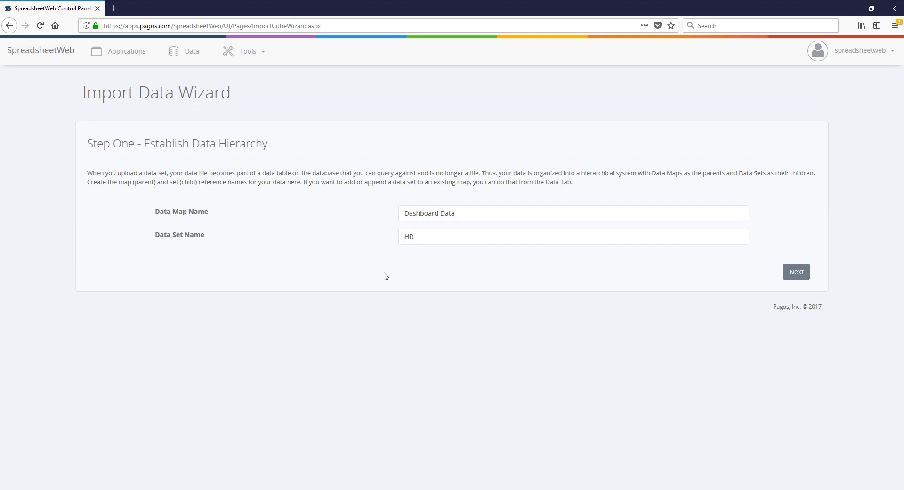
pyautogui.write(' Data')
pyautogui.click(791, 274)
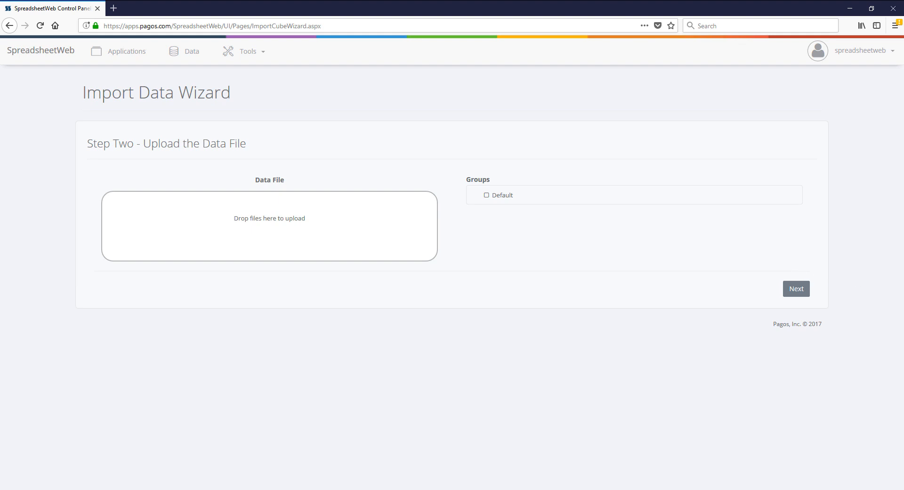
# - Upload HR Data.csv as the data file and assign it to the Default group
pyautogui.moveTo(743, 364); pyautogui.dragTo(373, 237)
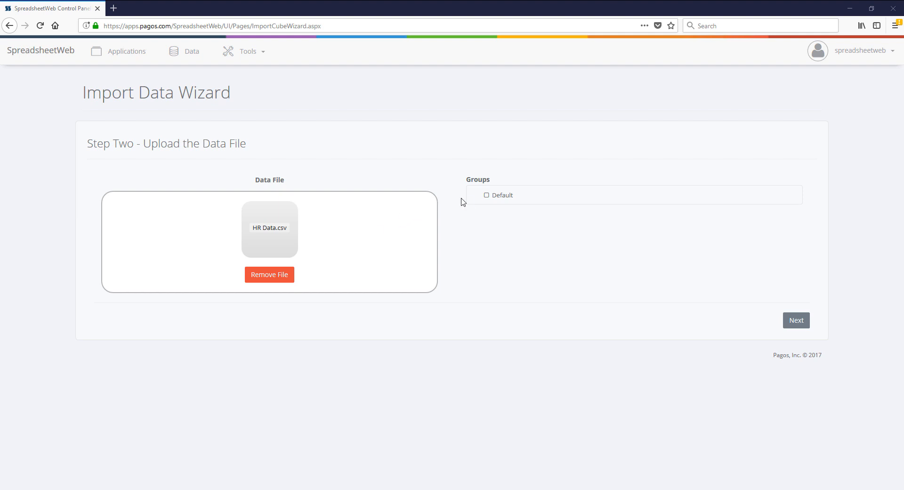
pyautogui.click(484, 197)
pyautogui.click(484, 196)
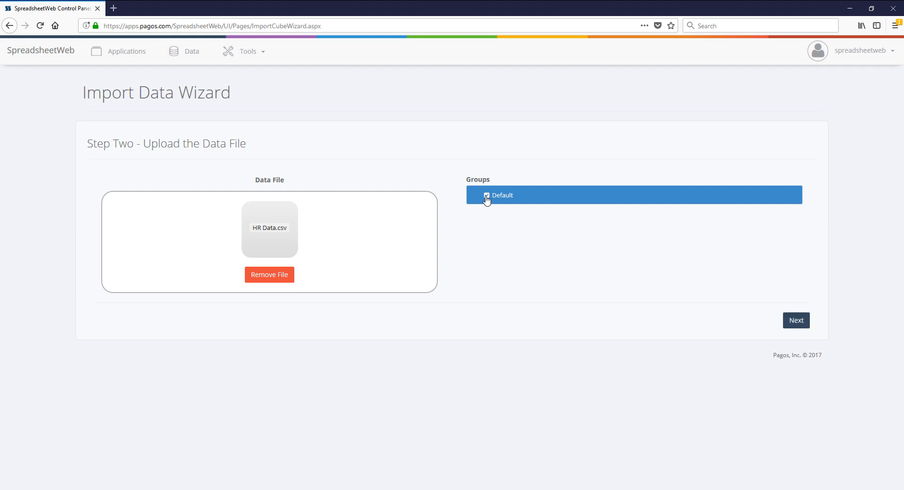
pyautogui.click(795, 321)
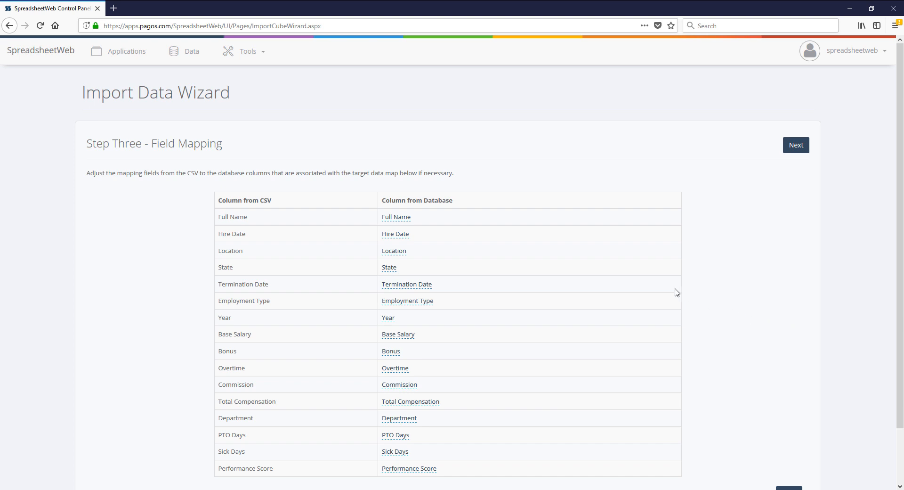
# - Accept the existing field mapping to run the import, and go back to the data overview
pyautogui.scroll(-2, 675, 293)
pyautogui.click(788, 433)
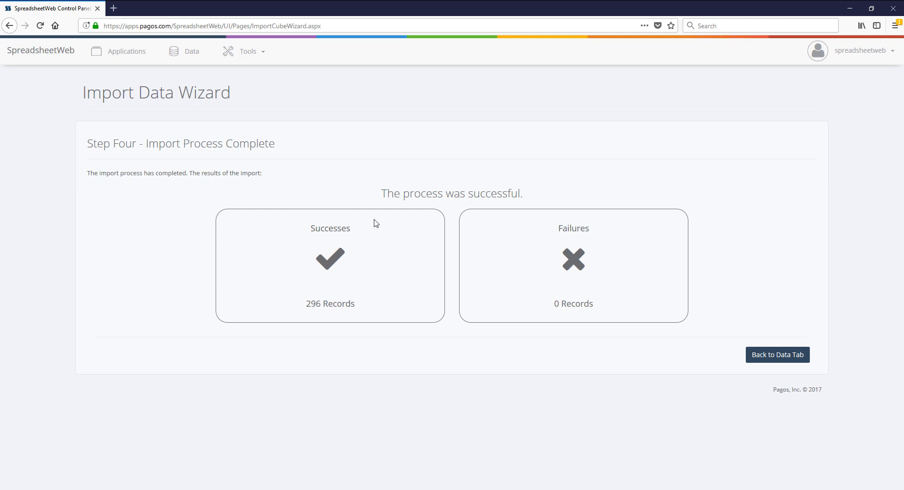
pyautogui.click(750, 358)
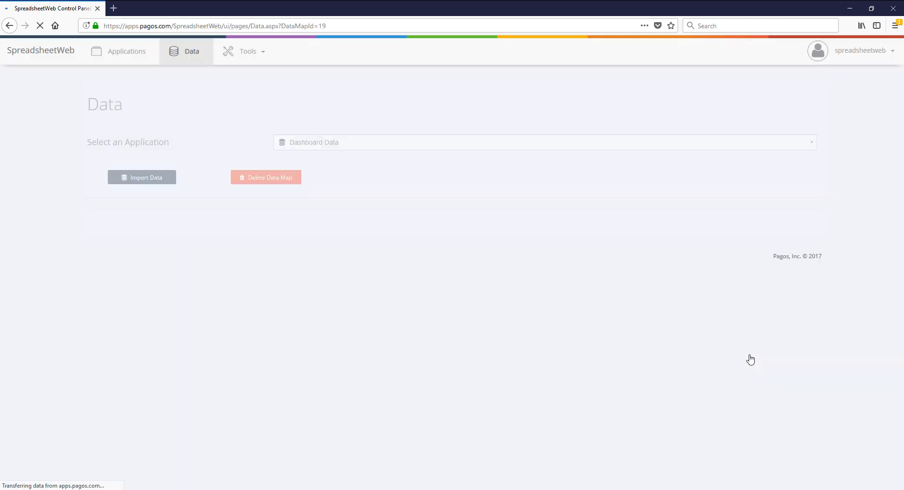
# - Start creating a new application of the Dashboard Report type
pyautogui.click(145, 56)
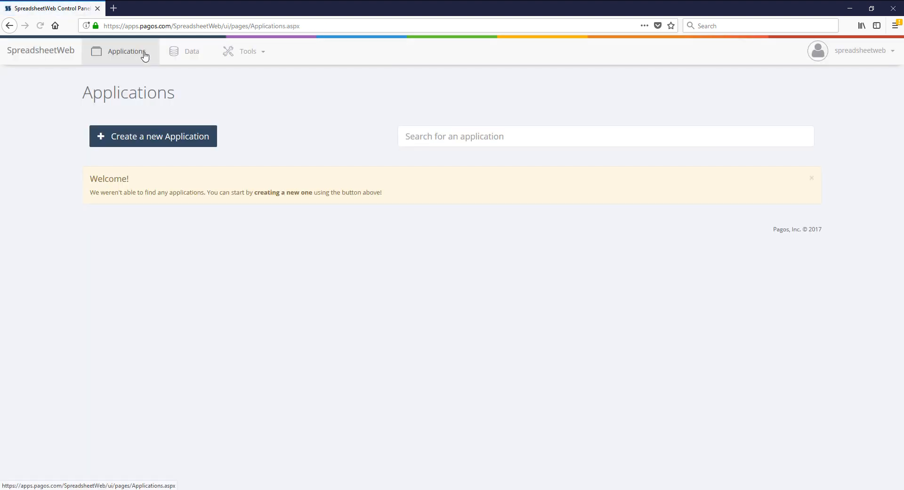
pyautogui.click(162, 138)
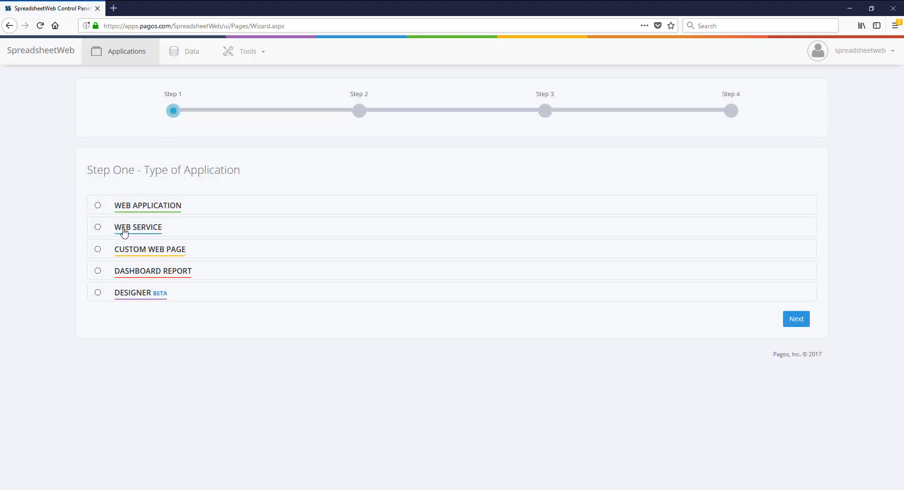
pyautogui.click(98, 272)
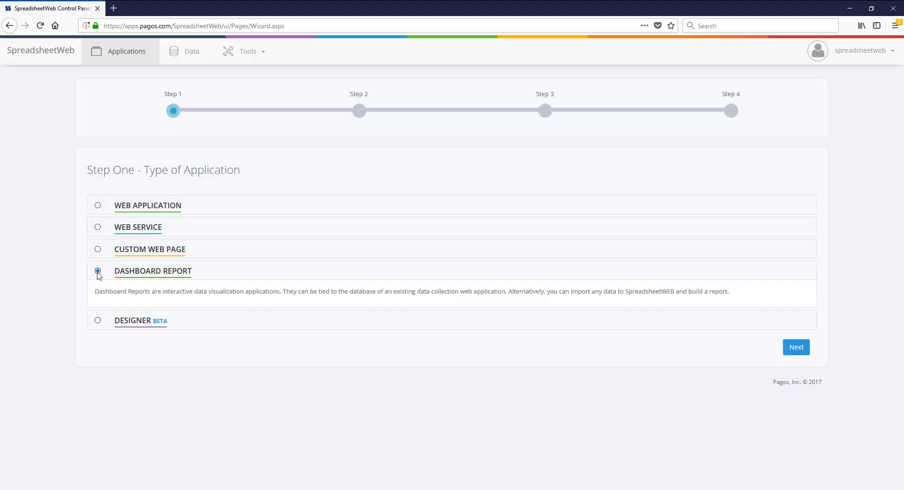
pyautogui.click(796, 347)
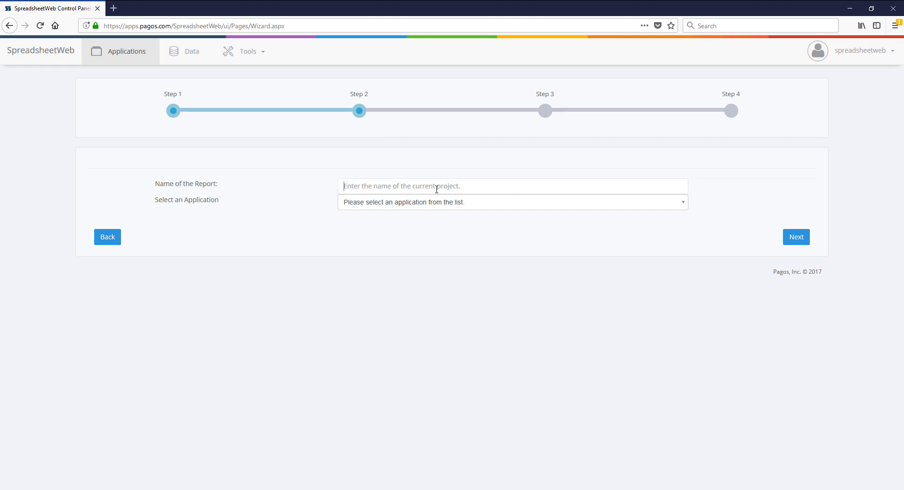
# - Create the report as HR Dashboard, based on the HR Data application and assigned to the Default group
pyautogui.write('HR')
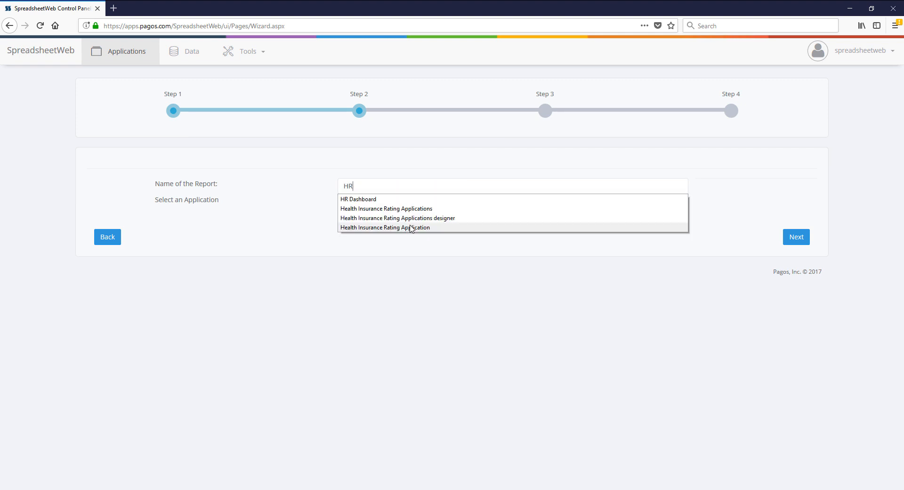
pyautogui.write(' Dashboard')
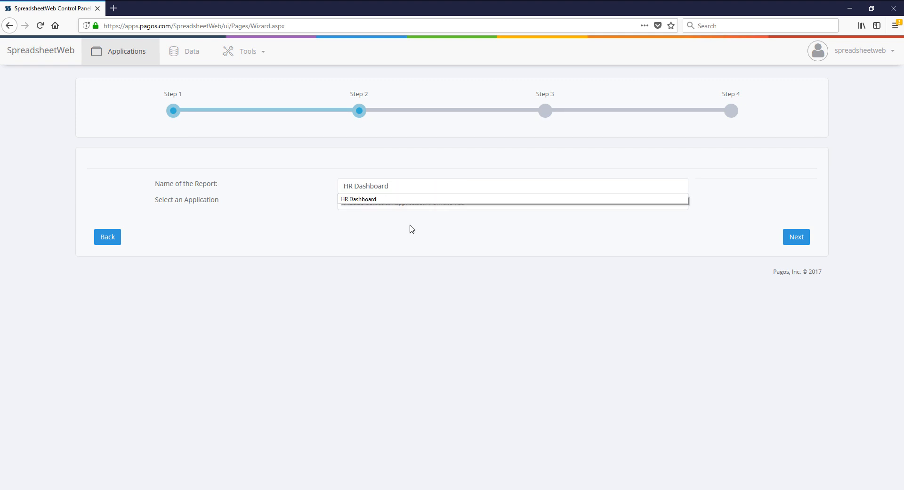
pyautogui.click(417, 209)
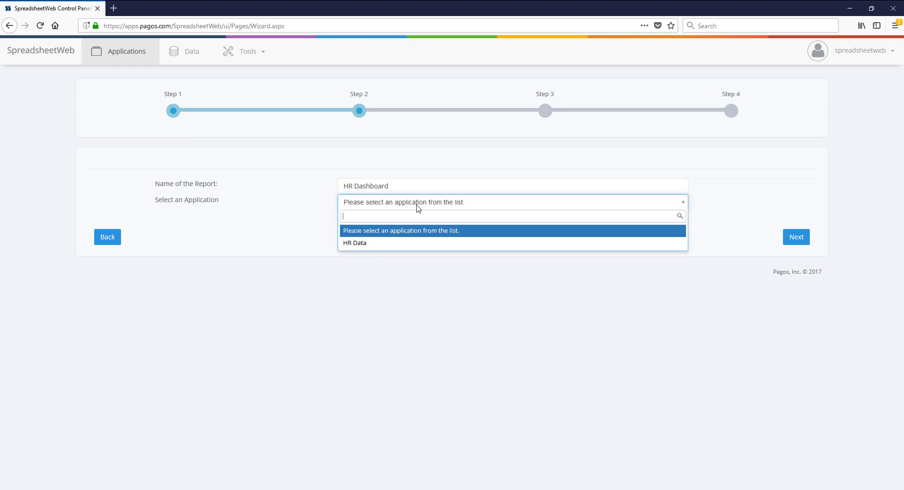
pyautogui.click(403, 244)
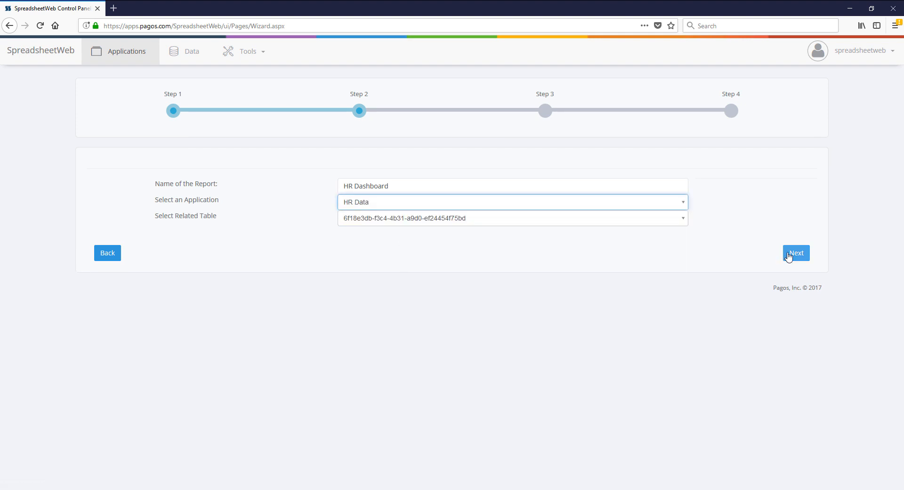
pyautogui.click(785, 254)
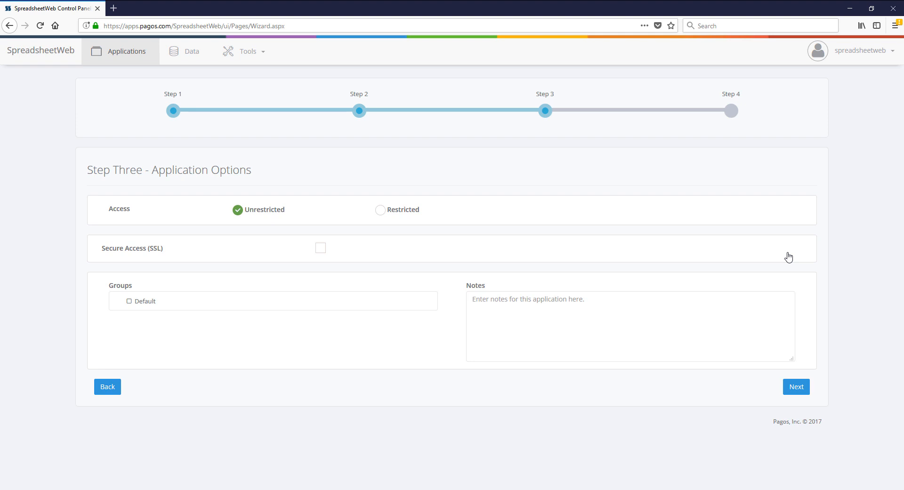
pyautogui.click(130, 303)
pyautogui.click(788, 392)
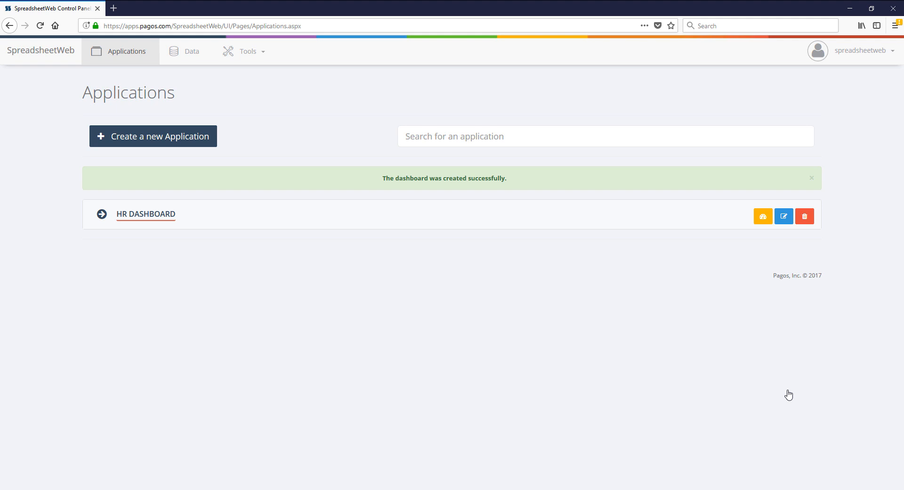
# - Open the HR Dashboard for designing and start inserting a chart of type BarChart
pyautogui.click(763, 218)
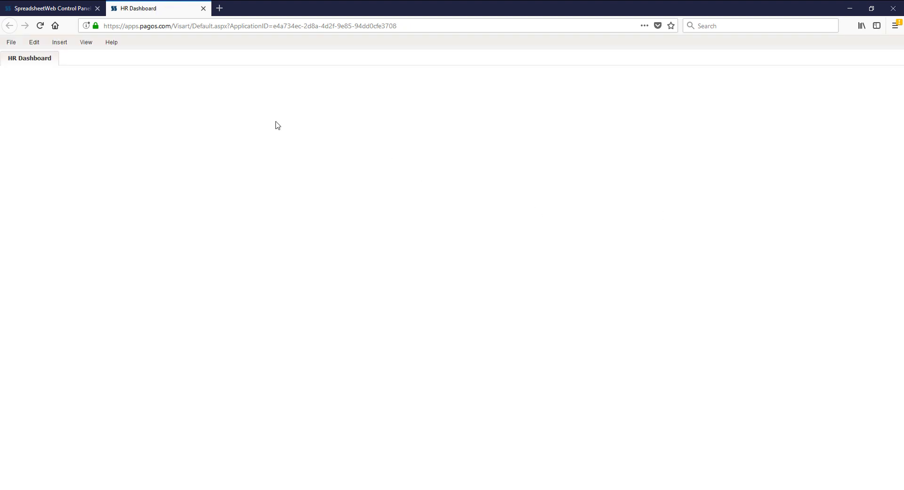
pyautogui.click(68, 42)
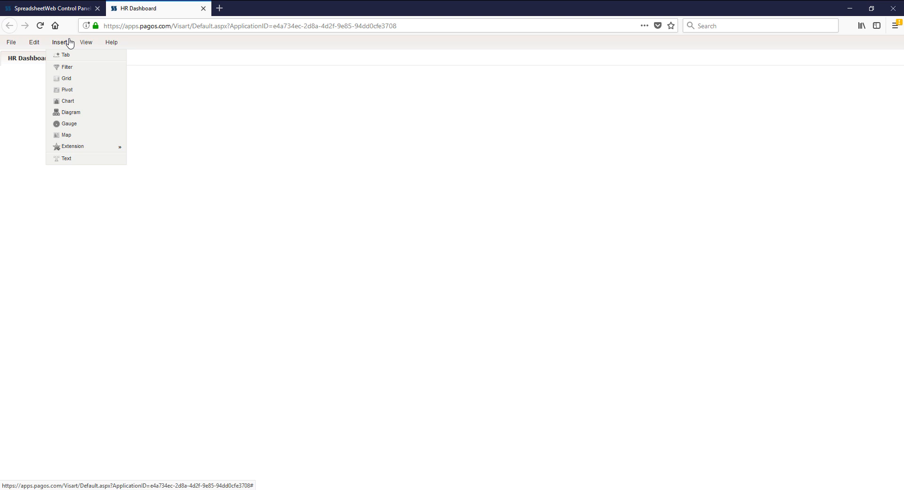
pyautogui.click(68, 100)
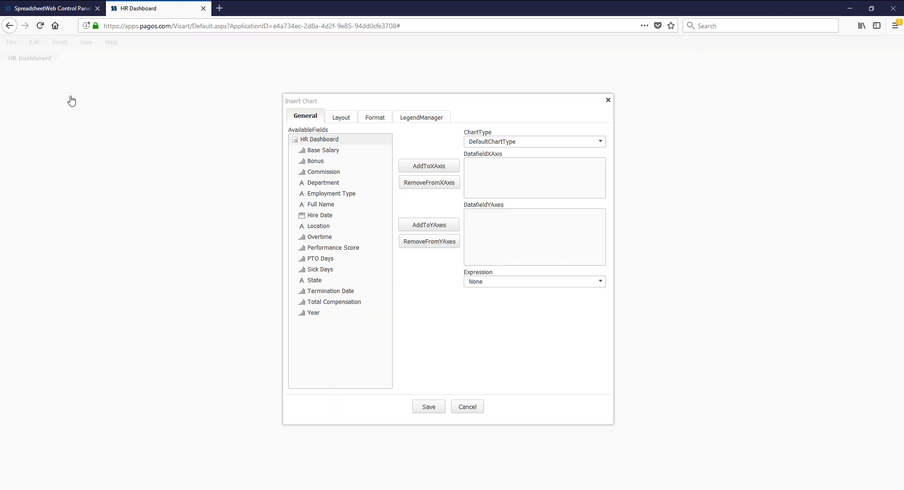
pyautogui.click(499, 142)
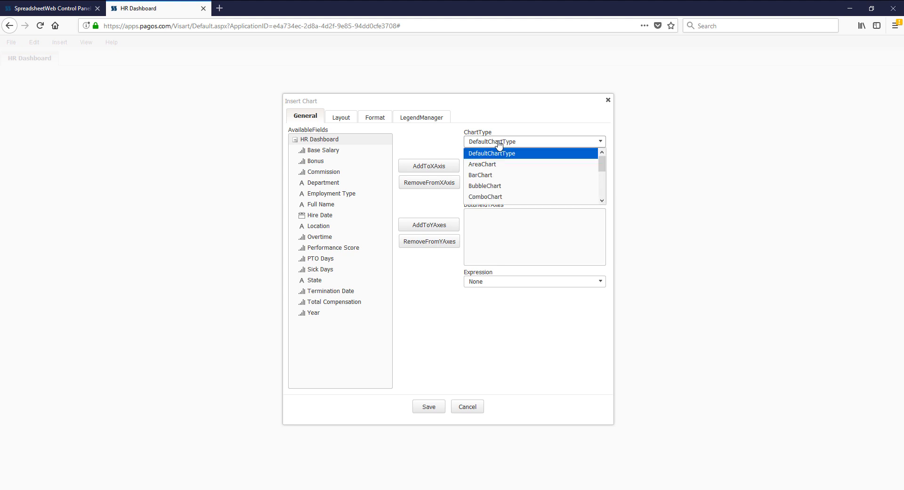
pyautogui.click(498, 176)
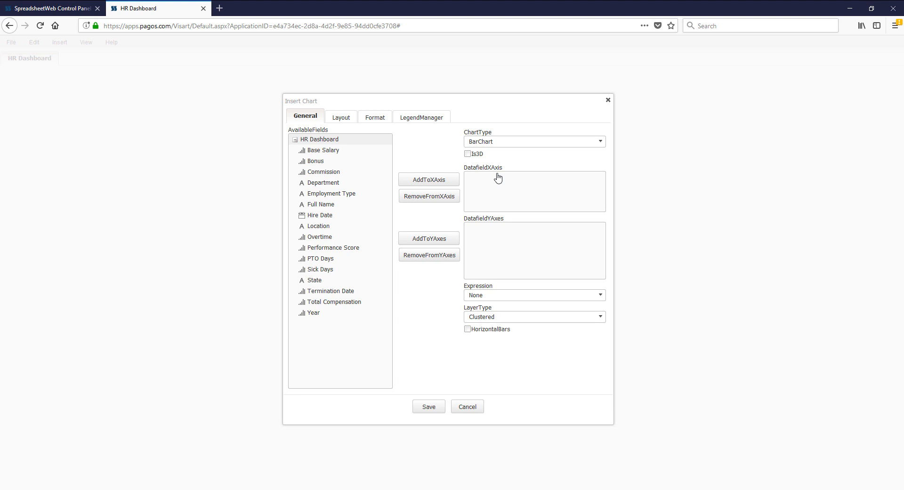
# - Put Year on the chart's X axis and Base Salary on the Y axis with the Sum expression
pyautogui.click(358, 314)
pyautogui.click(426, 179)
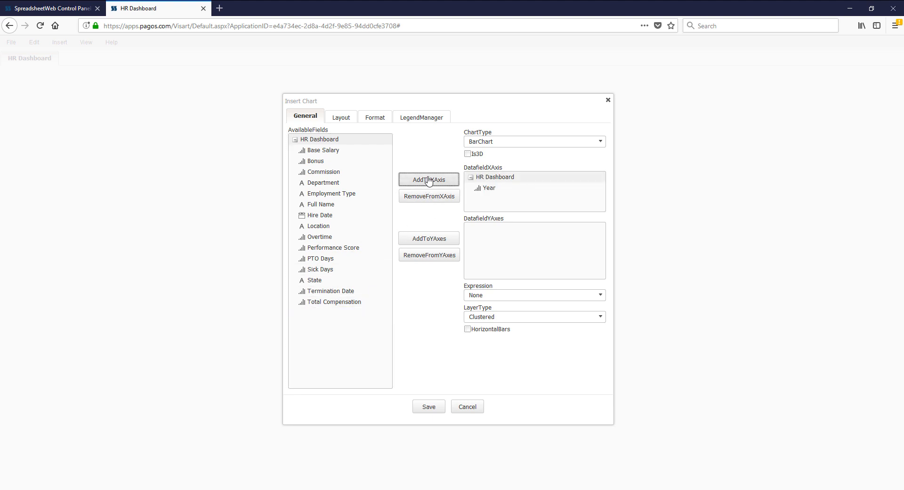
pyautogui.click(360, 150)
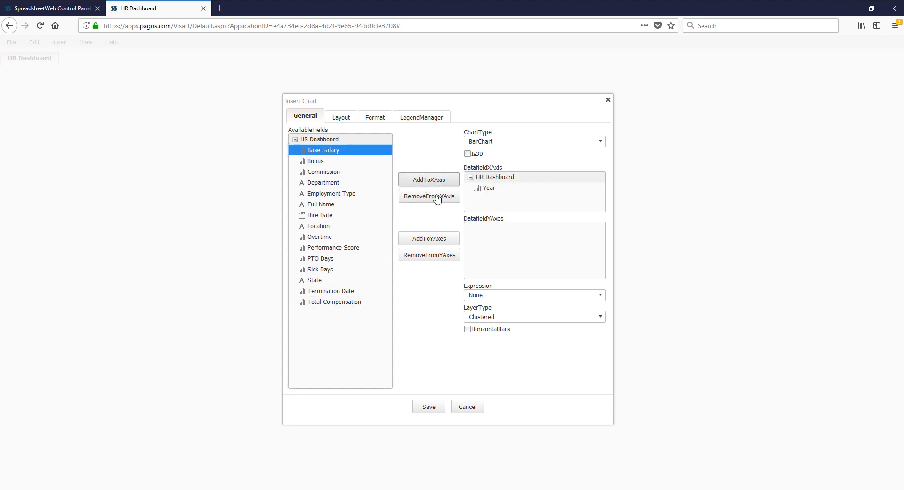
pyautogui.click(447, 238)
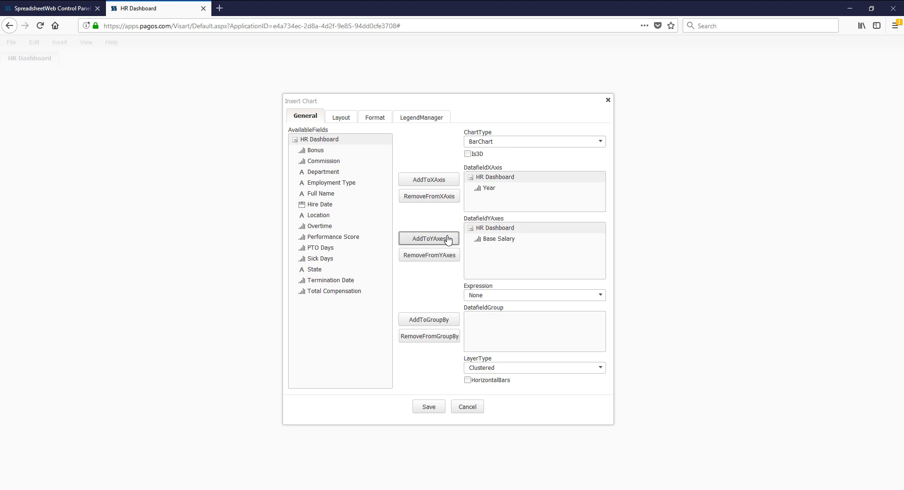
pyautogui.click(511, 242)
pyautogui.click(511, 296)
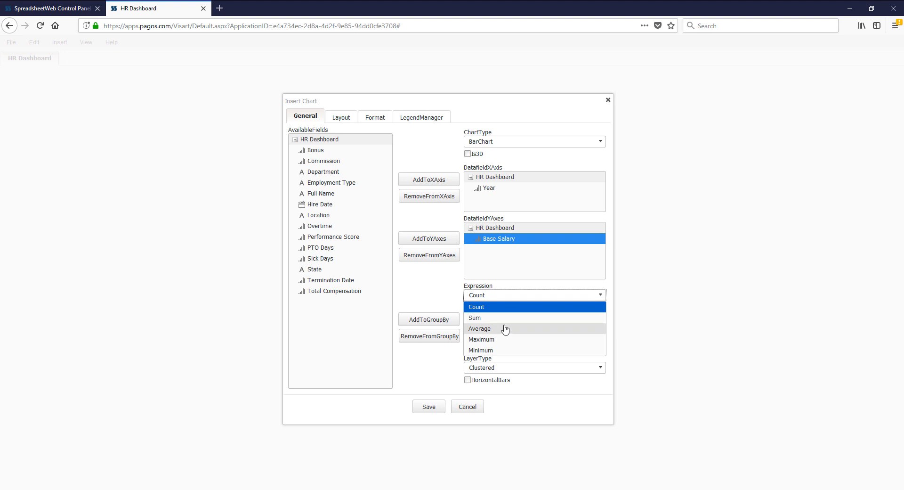
pyautogui.click(506, 319)
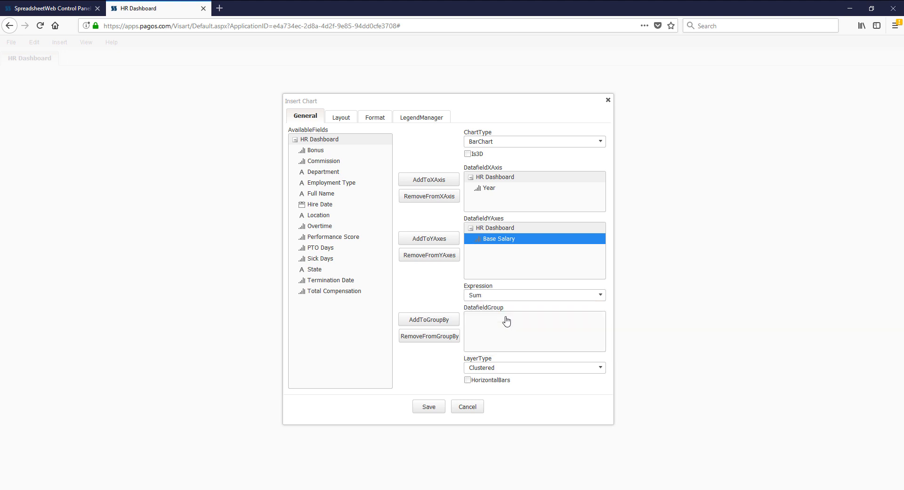
# - Set the chart title to Base Salary Bar Chart
pyautogui.click(351, 122)
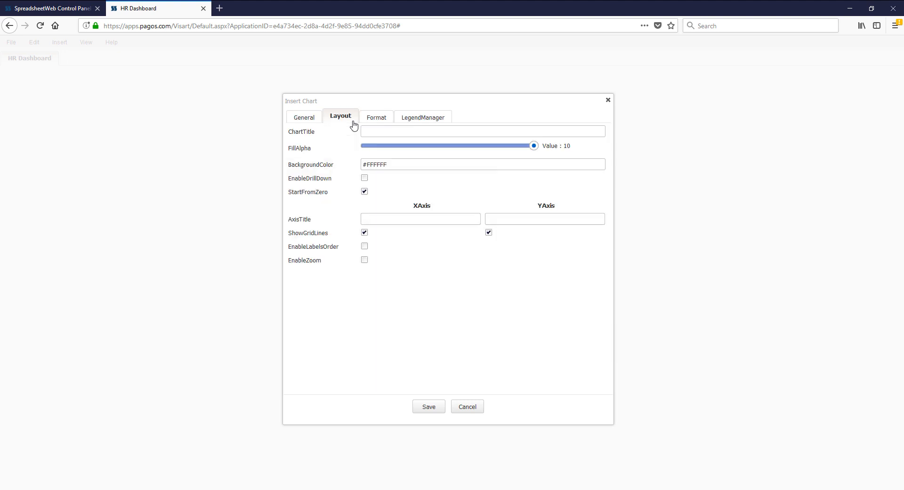
pyautogui.click(378, 130)
pyautogui.write('Base Salary Bar Chart')
# - Set the font size of the chart's X axis title to 13
pyautogui.click(368, 121)
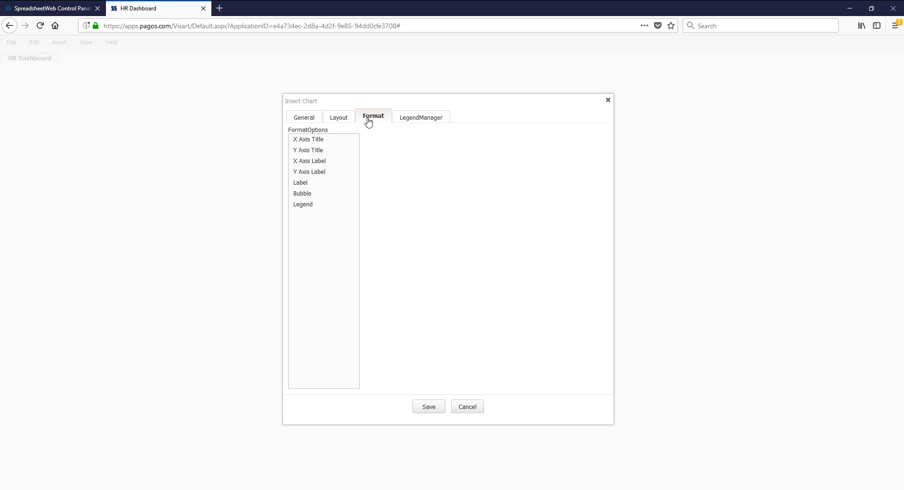
pyautogui.click(351, 140)
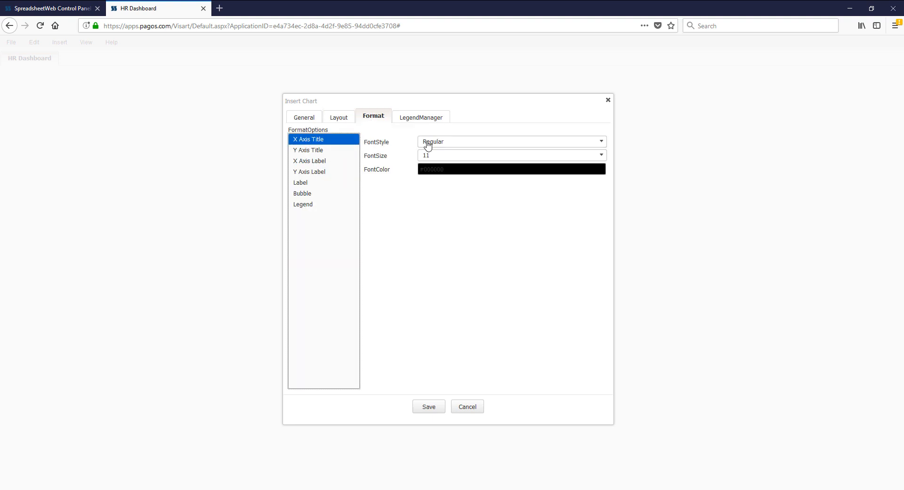
pyautogui.click(447, 153)
pyautogui.click(438, 176)
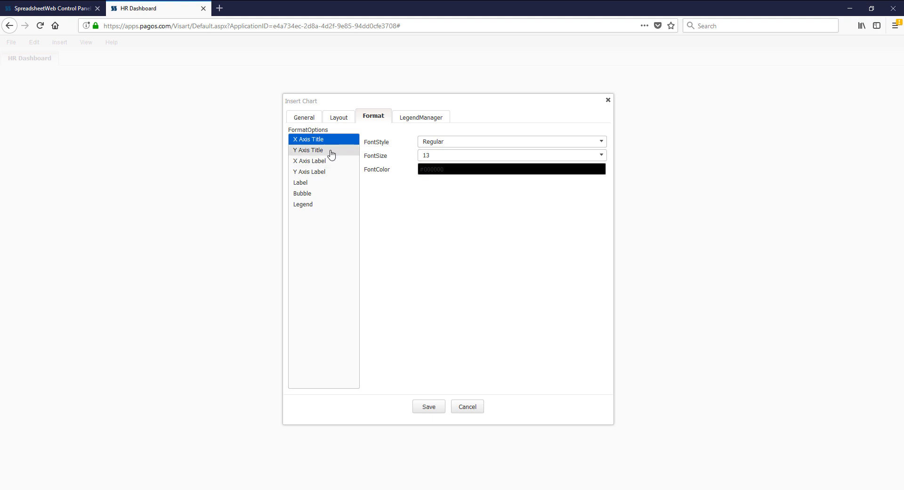
# - Increase the font size of the chart's Y axis title
pyautogui.click(325, 161)
pyautogui.click(331, 150)
pyautogui.click(426, 155)
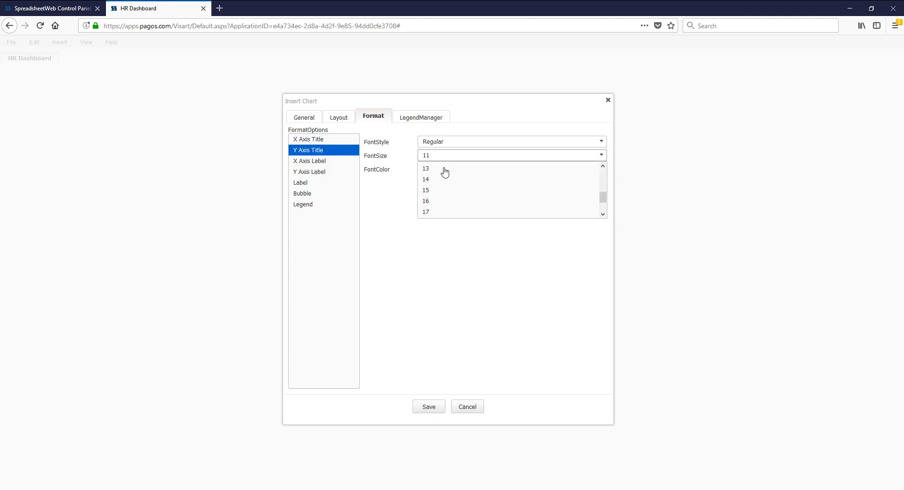
pyautogui.click(438, 181)
# - Set the font size of the chart's X axis label to 14
pyautogui.click(325, 161)
pyautogui.click(445, 195)
pyautogui.click(441, 228)
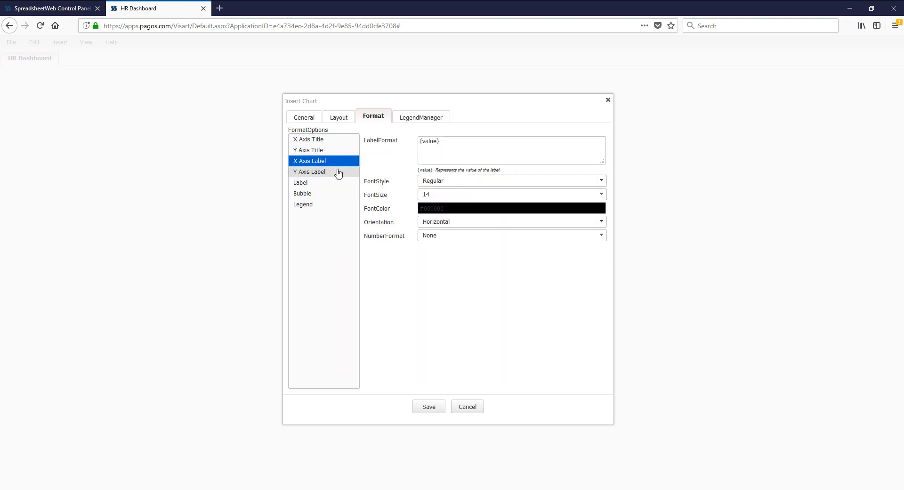
# - Set the font size of the chart's Y axis label to 14
pyautogui.click(339, 172)
pyautogui.click(437, 197)
pyautogui.click(443, 222)
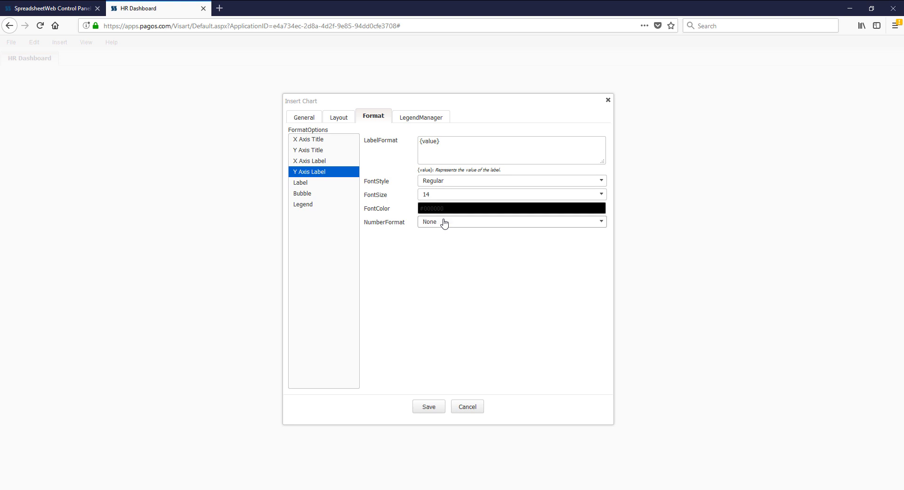
# - Change the legend color of the Base Salary series to teal green
pyautogui.click(433, 120)
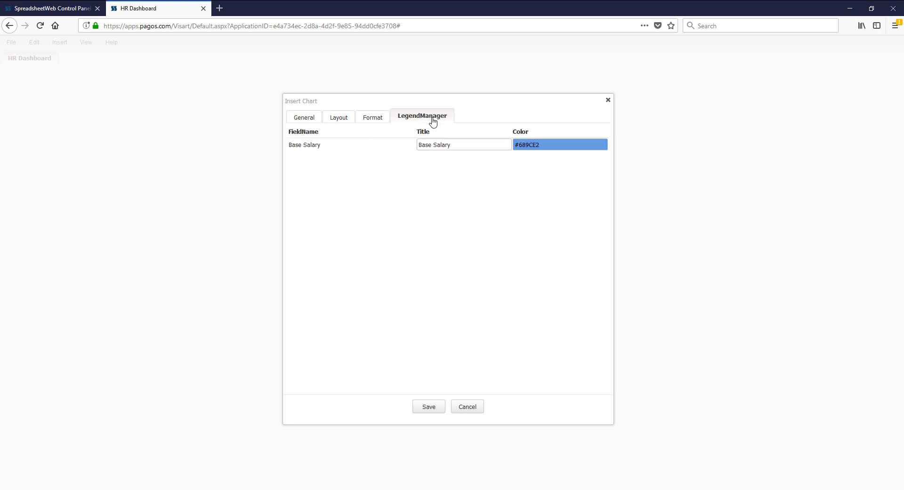
pyautogui.click(558, 144)
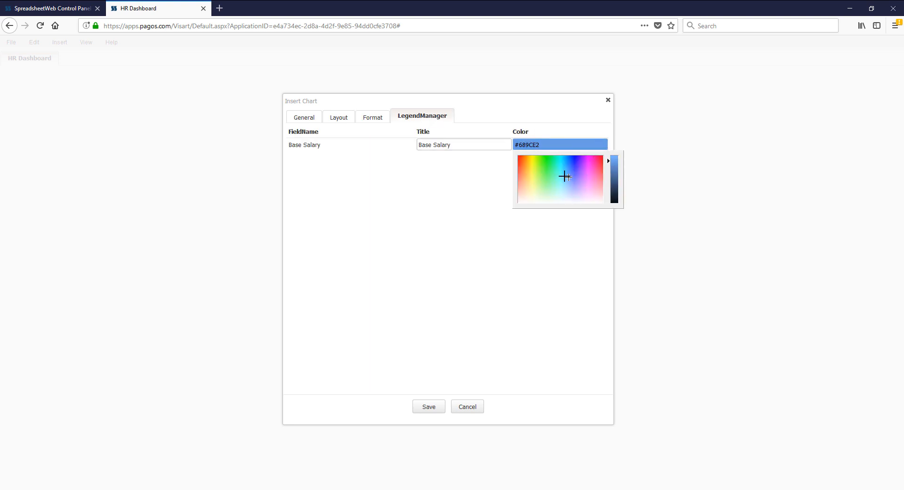
pyautogui.click(556, 172)
pyautogui.click(483, 225)
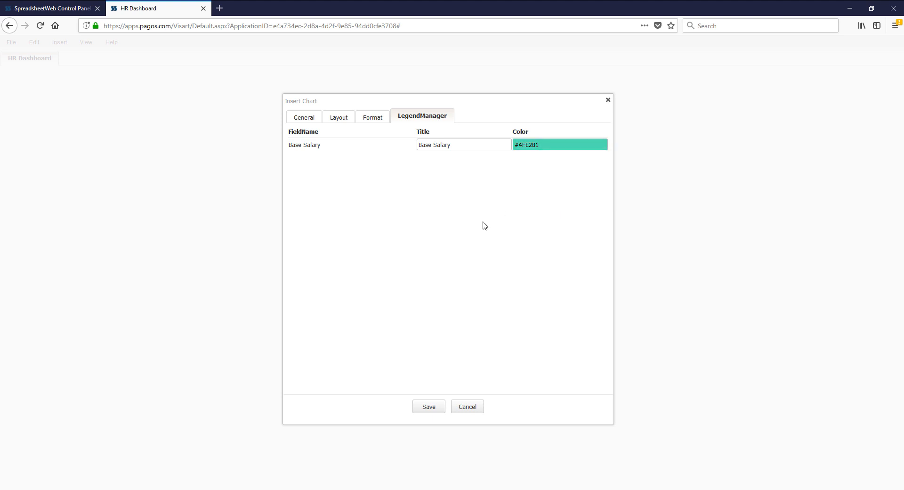
# - Save the base salary chart, then widen and flatten its frame and shift it to leave a free strip beside it for a filter
pyautogui.click(439, 407)
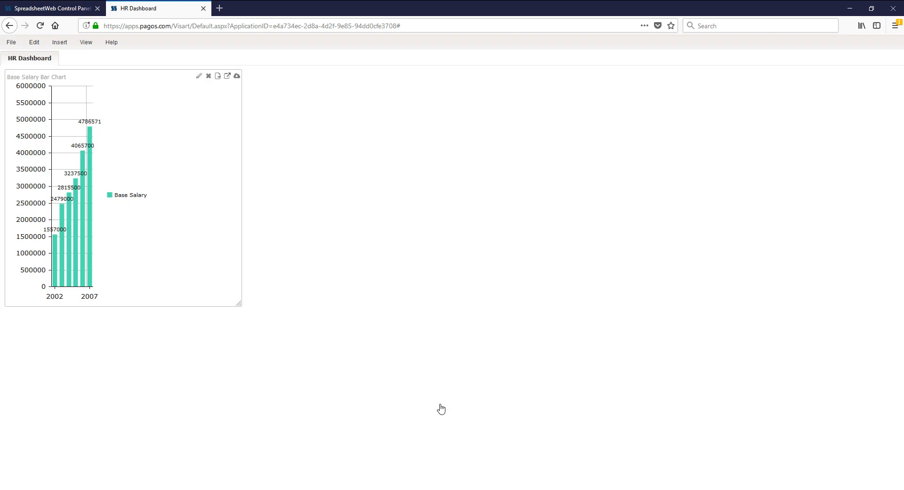
pyautogui.moveTo(237, 303); pyautogui.dragTo(426, 243)
pyautogui.moveTo(227, 80); pyautogui.dragTo(324, 83)
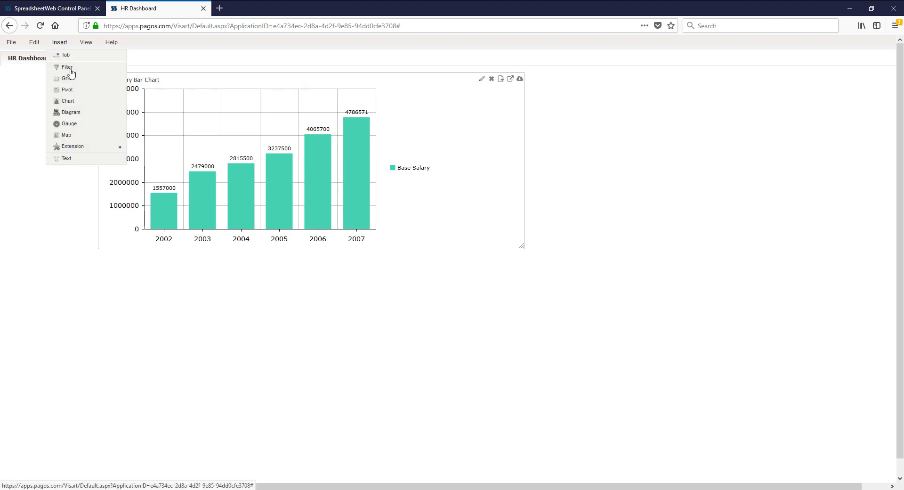
# - Start a new chart in the dashboard and set its chart type to DonutChart
pyautogui.click(71, 100)
pyautogui.click(485, 140)
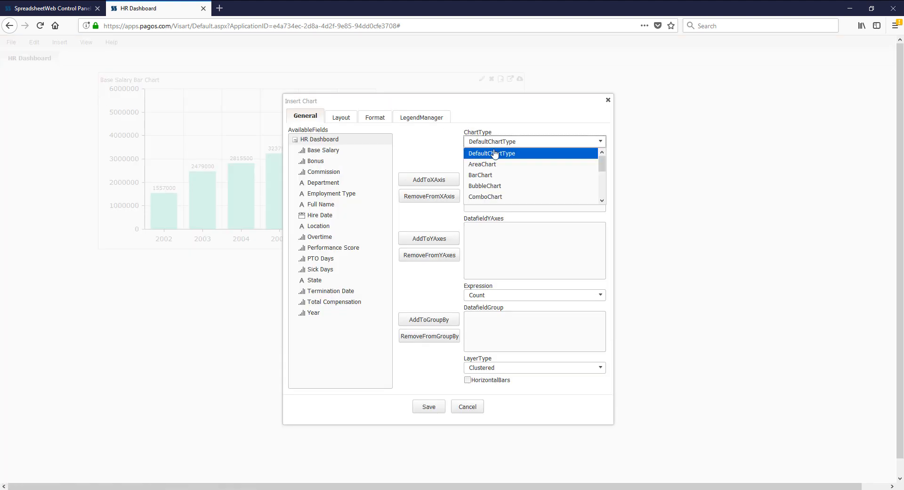
pyautogui.scroll(-1, 496, 188)
pyautogui.click(497, 156)
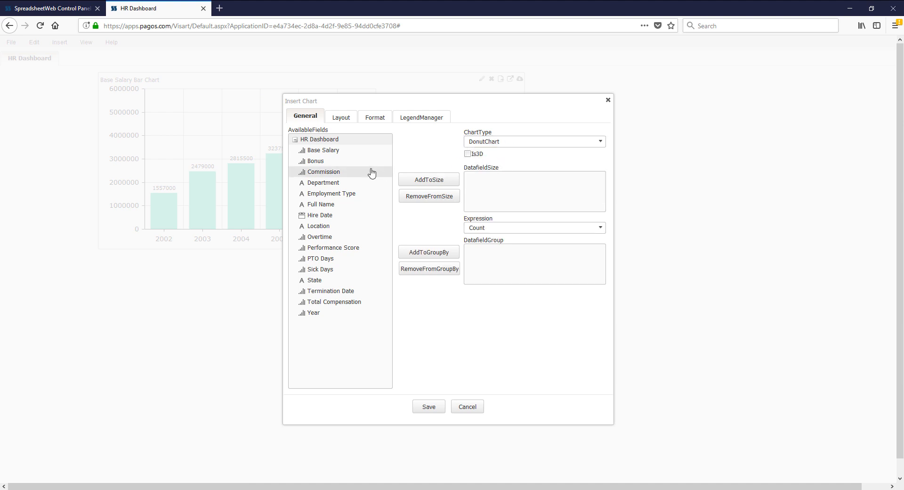
# - Group the donut chart by Department, use Bonus as its size field, and choose its aggregation expression
pyautogui.click(358, 182)
pyautogui.click(428, 252)
pyautogui.click(336, 161)
pyautogui.click(429, 179)
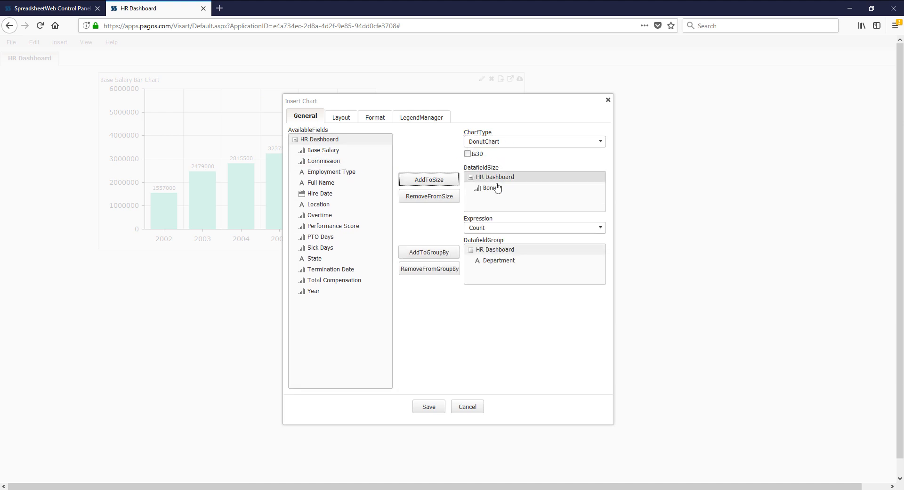
pyautogui.click(510, 228)
pyautogui.click(484, 249)
# - Brighten the legend colors: Sales light blue, R&D mint, Marketing light green, IT pale yellow and Human Resources lavender
pyautogui.click(421, 117)
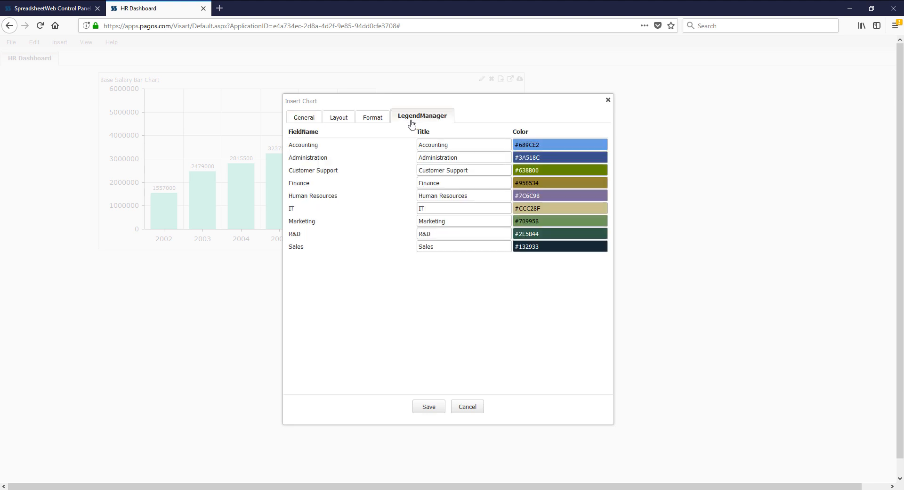
pyautogui.click(598, 246)
pyautogui.click(615, 259)
pyautogui.click(599, 233)
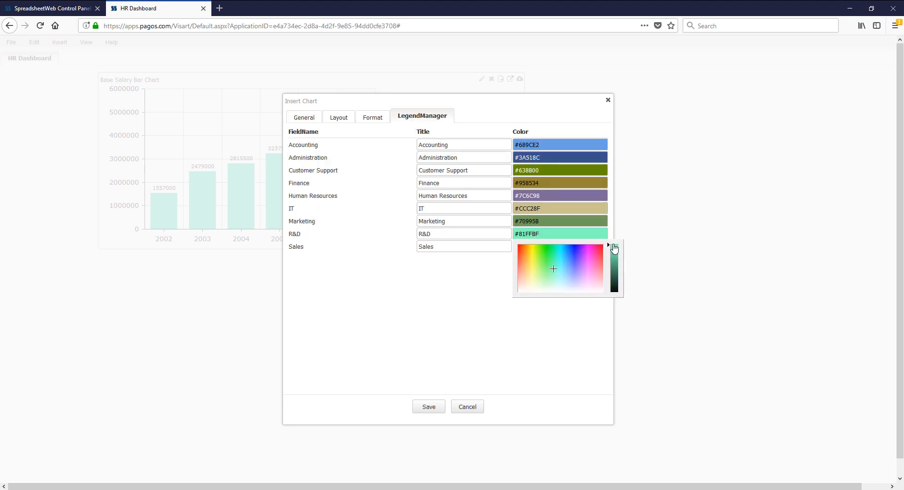
pyautogui.click(597, 221)
pyautogui.click(603, 208)
pyautogui.click(606, 195)
pyautogui.click(615, 207)
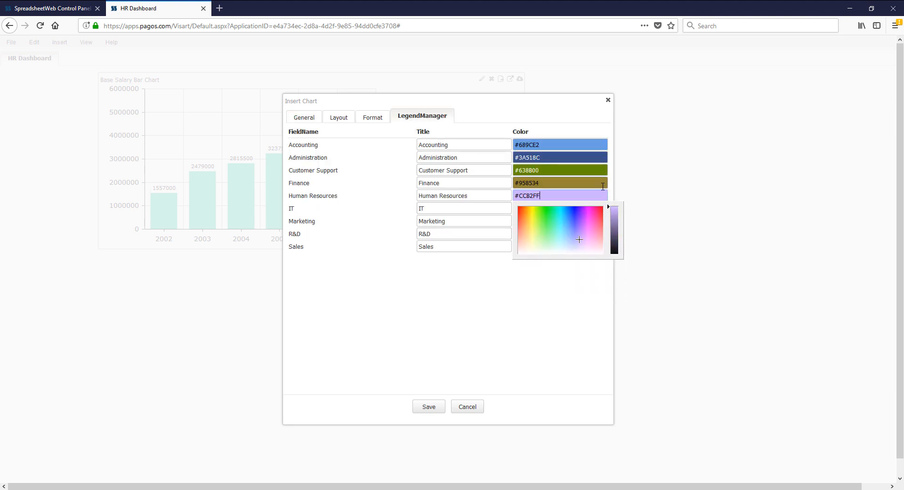
# - Recolor the remaining donut legend entries Finance bright yellow and Administration magenta-purple
pyautogui.click(601, 184)
pyautogui.click(614, 195)
pyautogui.click(594, 157)
pyautogui.click(612, 179)
pyautogui.click(587, 186)
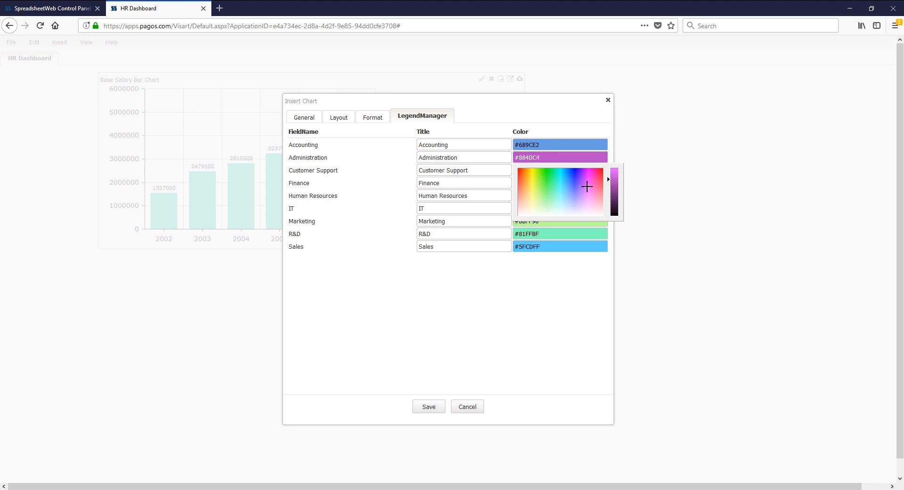
pyautogui.click(557, 295)
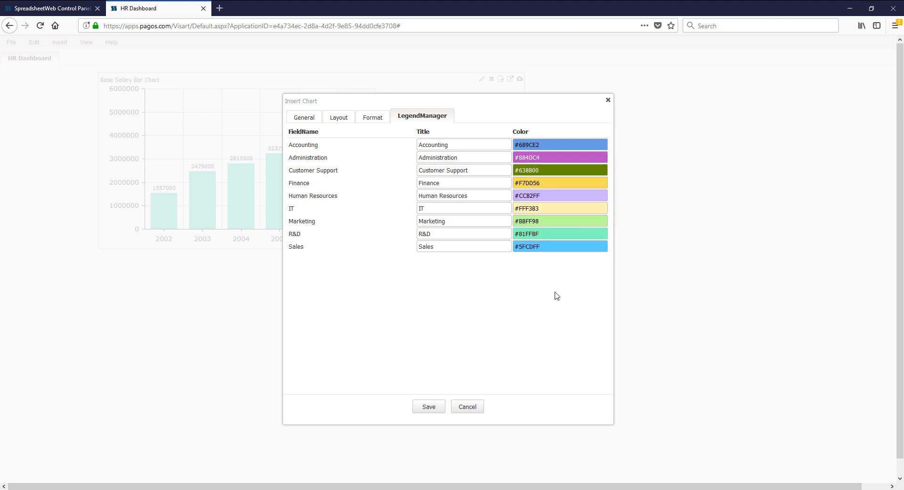
# - Save the donut chart, widen its frame, and place it directly below the base salary bar chart
pyautogui.click(428, 406)
pyautogui.moveTo(228, 306); pyautogui.dragTo(383, 245)
pyautogui.moveTo(283, 78); pyautogui.dragTo(377, 258)
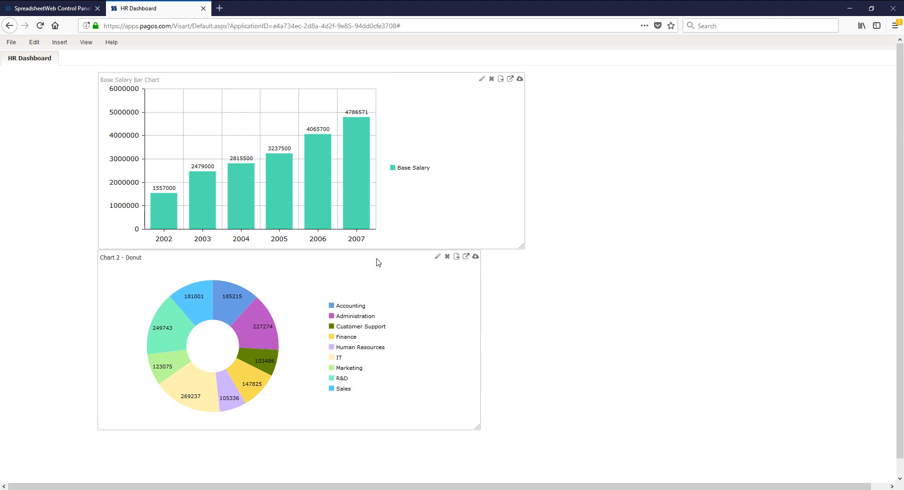
# - Insert a Checkbox filter named Department on the Department field, sorted ascending and applied to all visualizations
pyautogui.click(59, 42)
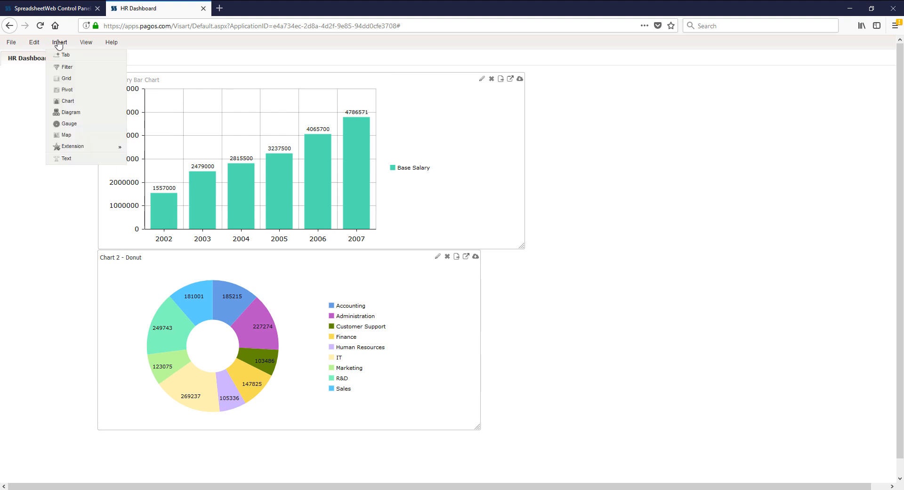
pyautogui.click(94, 68)
pyautogui.click(418, 221)
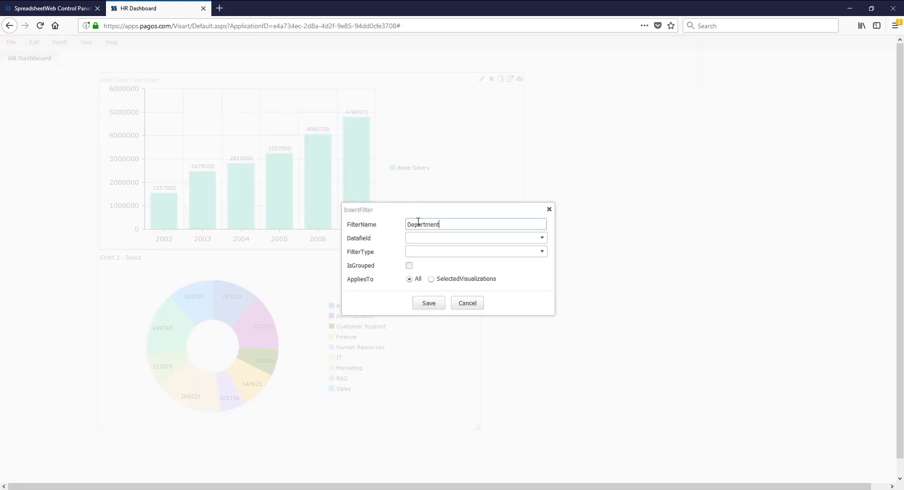
pyautogui.click(422, 238)
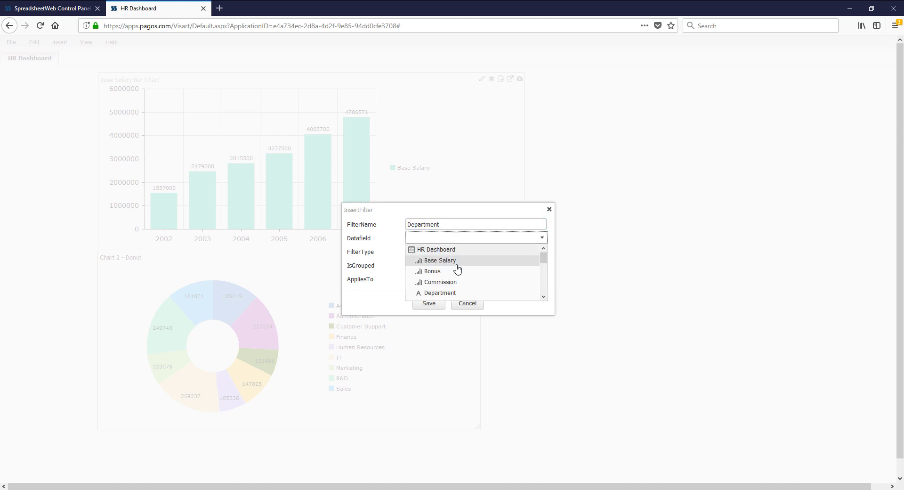
pyautogui.click(462, 294)
pyautogui.click(463, 254)
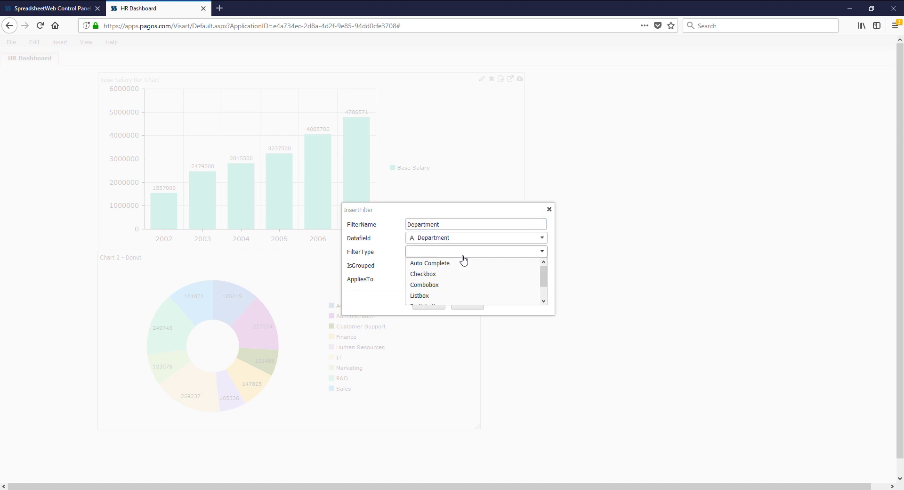
pyautogui.click(463, 275)
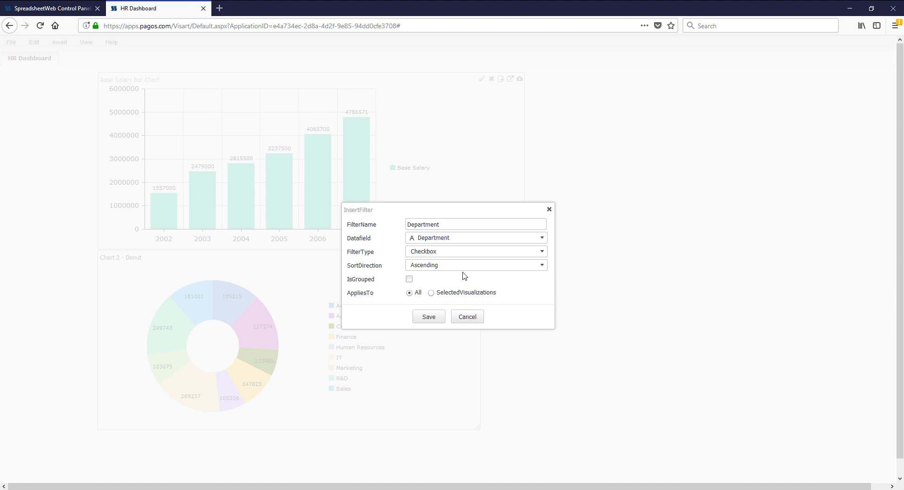
pyautogui.click(428, 316)
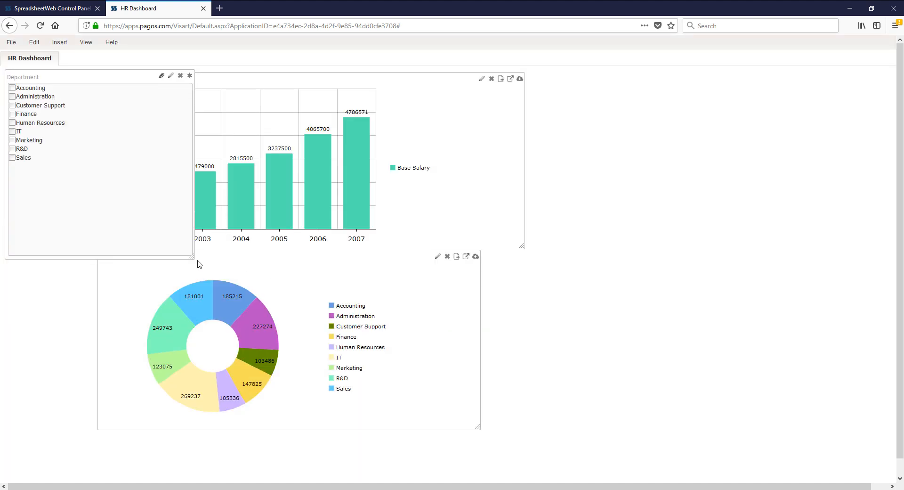
# - Narrow the Department filter to fit beside the bar chart and filter the dashboard by Administration and IT
pyautogui.moveTo(190, 255); pyautogui.dragTo(92, 246)
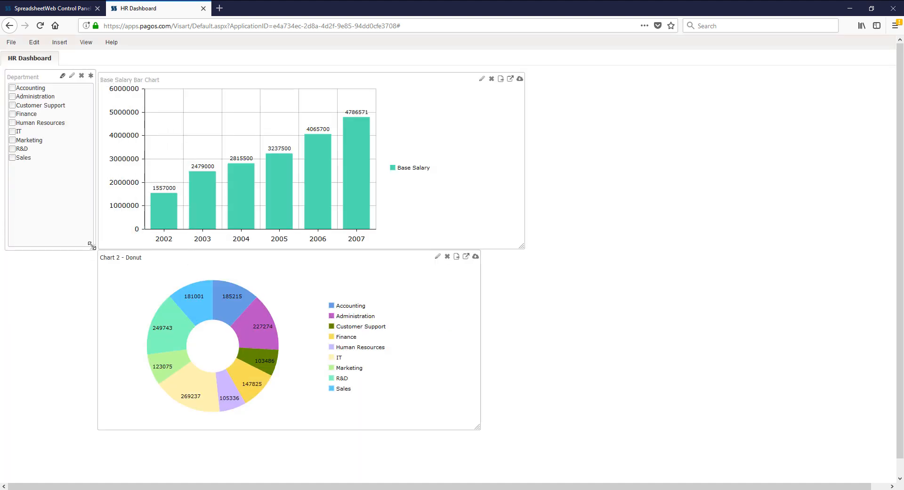
pyautogui.click(13, 96)
pyautogui.click(12, 131)
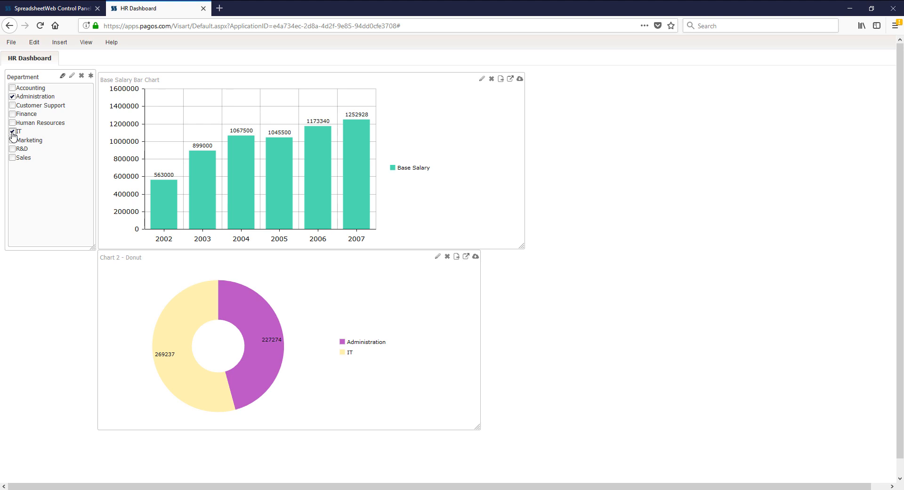
# - Save the HR Dashboard report and dismiss the confirmation
pyautogui.click(12, 43)
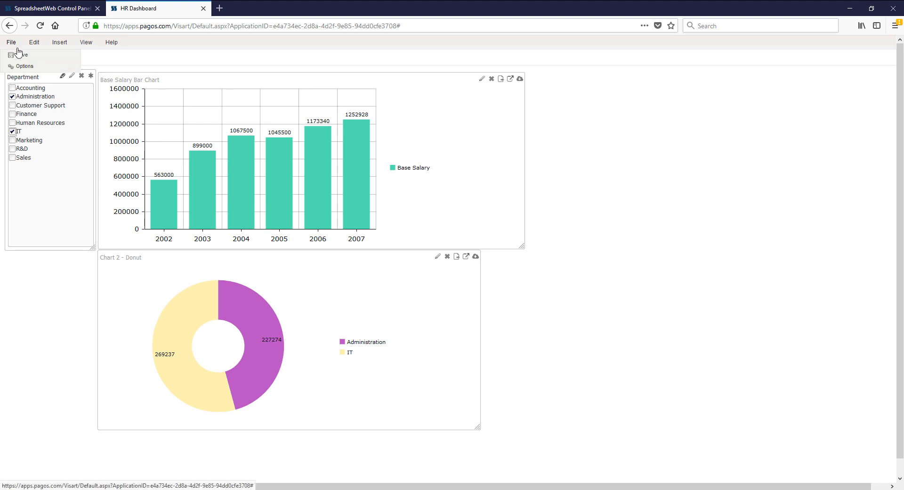
pyautogui.click(18, 53)
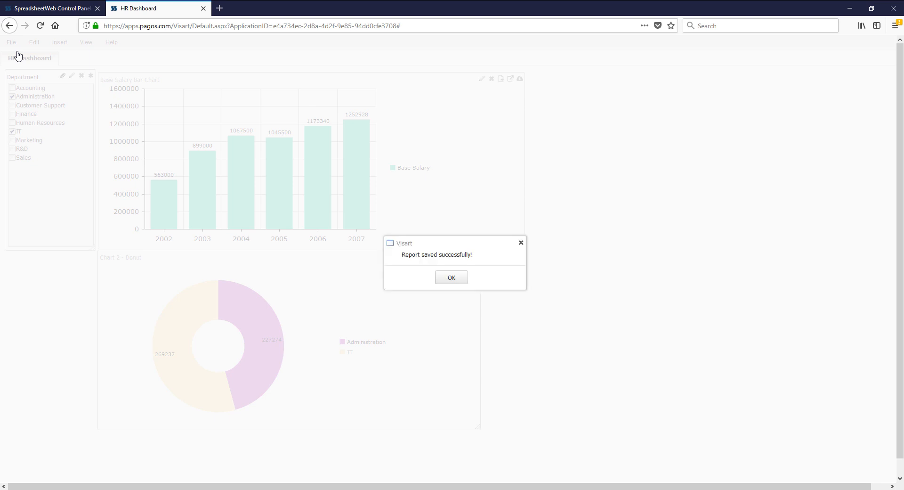
pyautogui.click(453, 279)
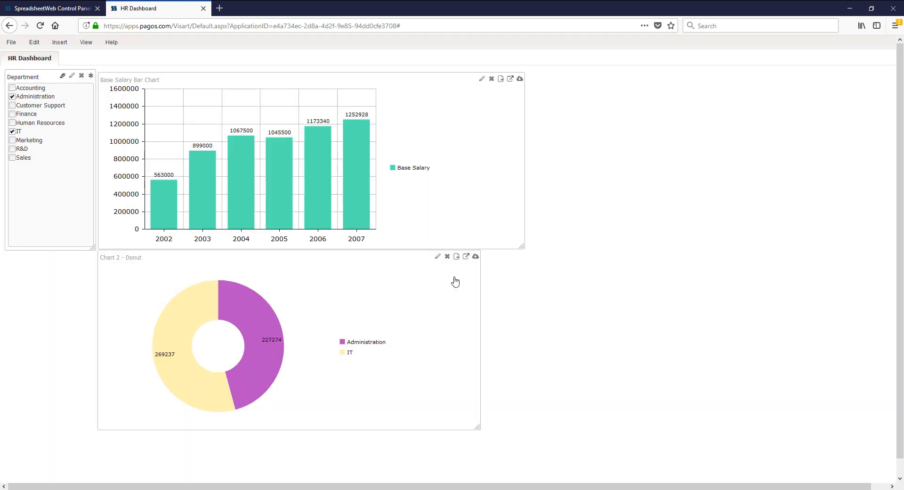